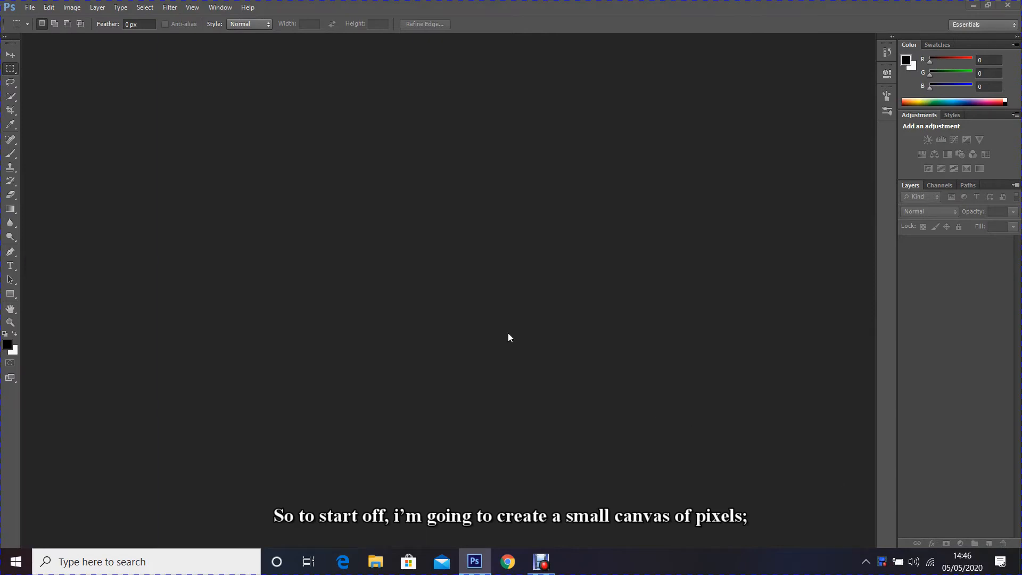
# Create a new RGB document 400 pixels wide and 110 pixels high at 200 pixels/inch with a white background
pyautogui.click(30, 7)
pyautogui.click(34, 21)
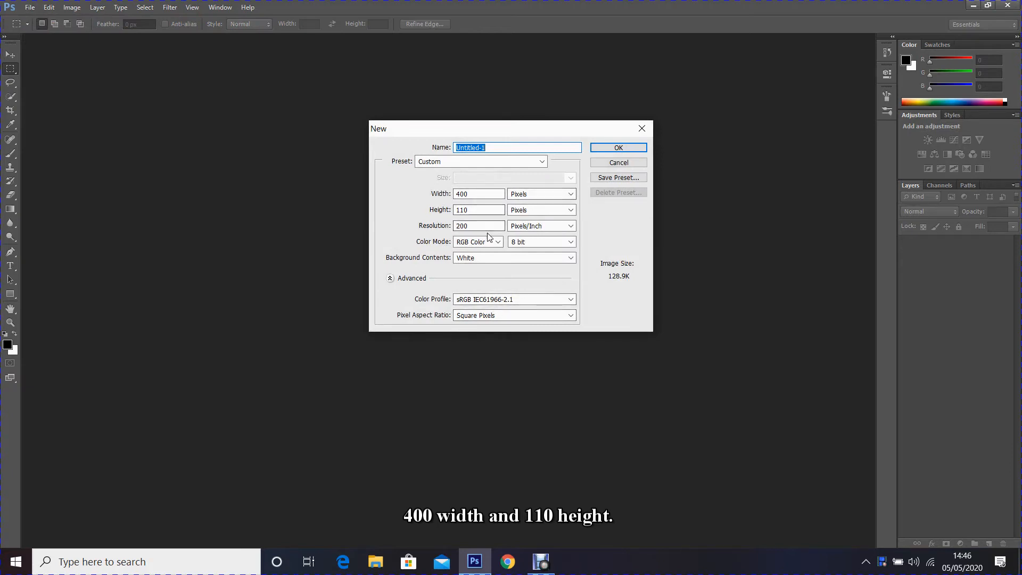
pyautogui.click(605, 152)
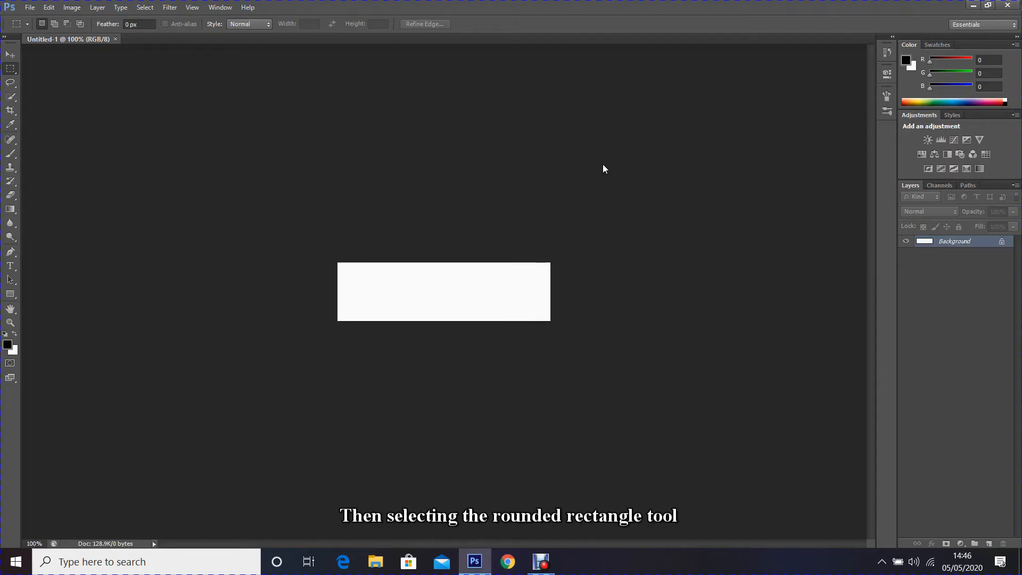
# Draw a black rounded rectangle about 275 × 93 px with a 10 px radius in the middle of the canvas
pyautogui.click(11, 294)
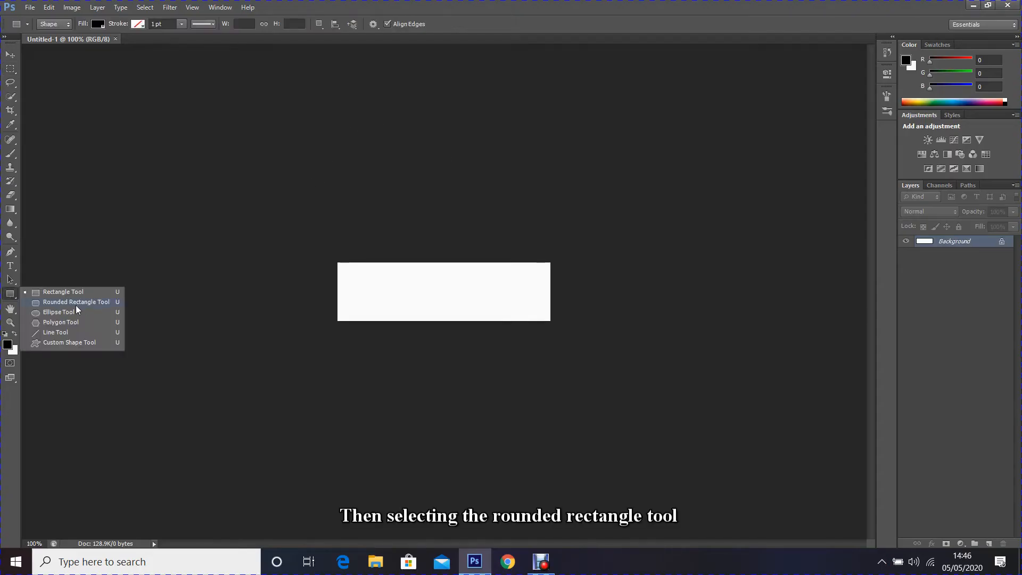
pyautogui.click(79, 306)
pyautogui.moveTo(373, 265); pyautogui.dragTo(519, 316)
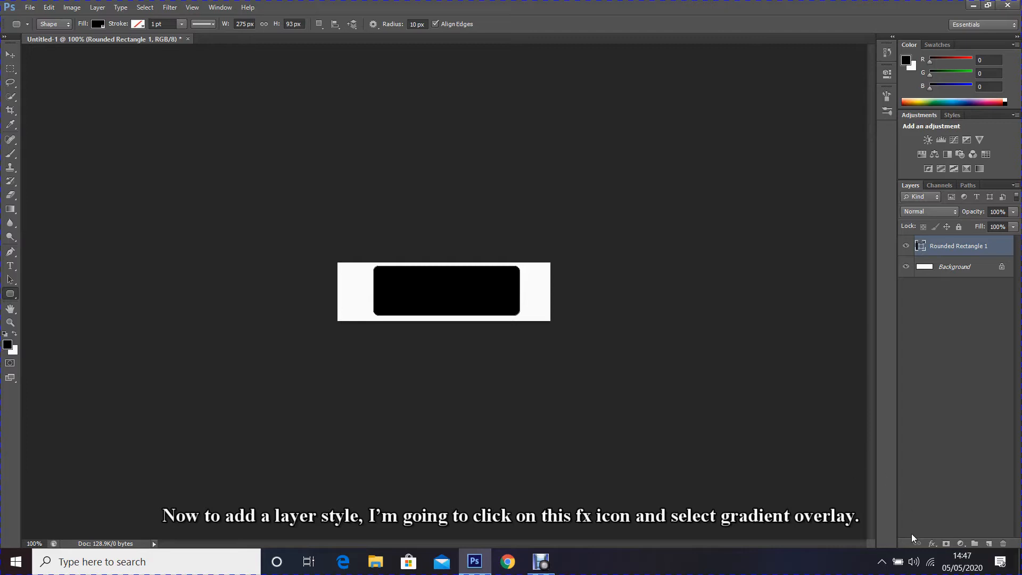
# Add a Gradient Overlay to the rounded rectangle and set the gradient's left colour stop to green #03c808
pyautogui.click(932, 544)
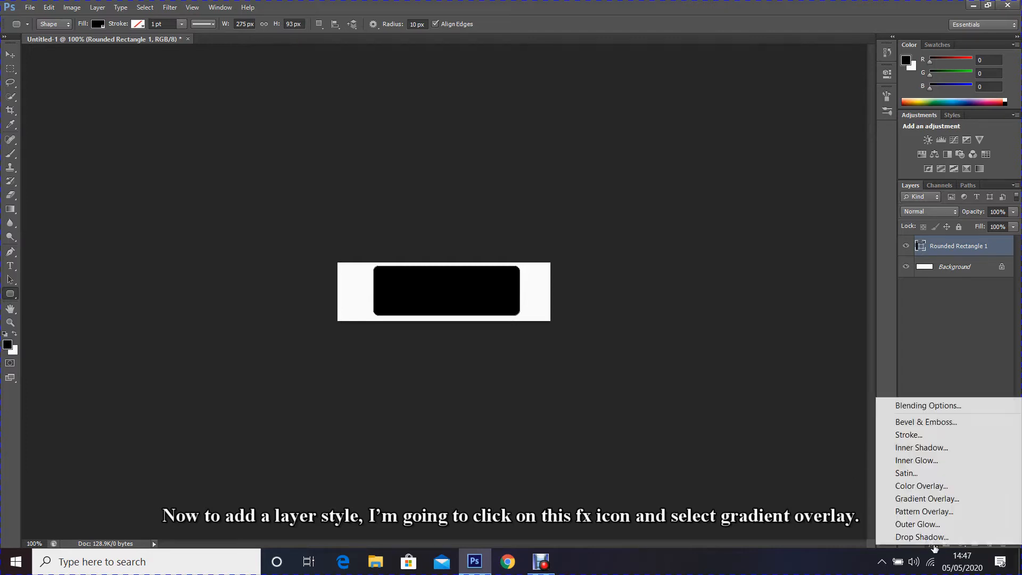
pyautogui.click(943, 502)
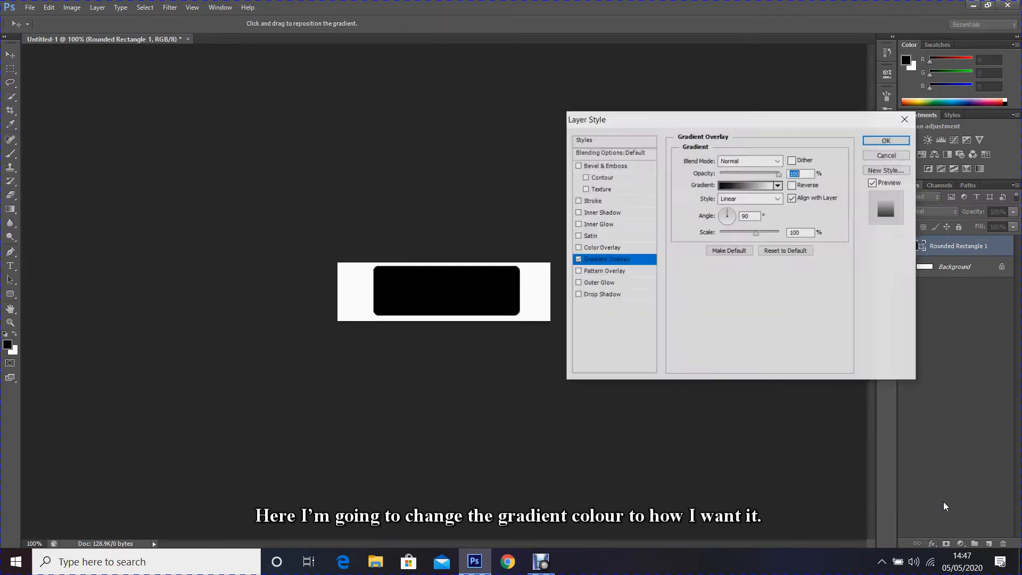
pyautogui.click(740, 185)
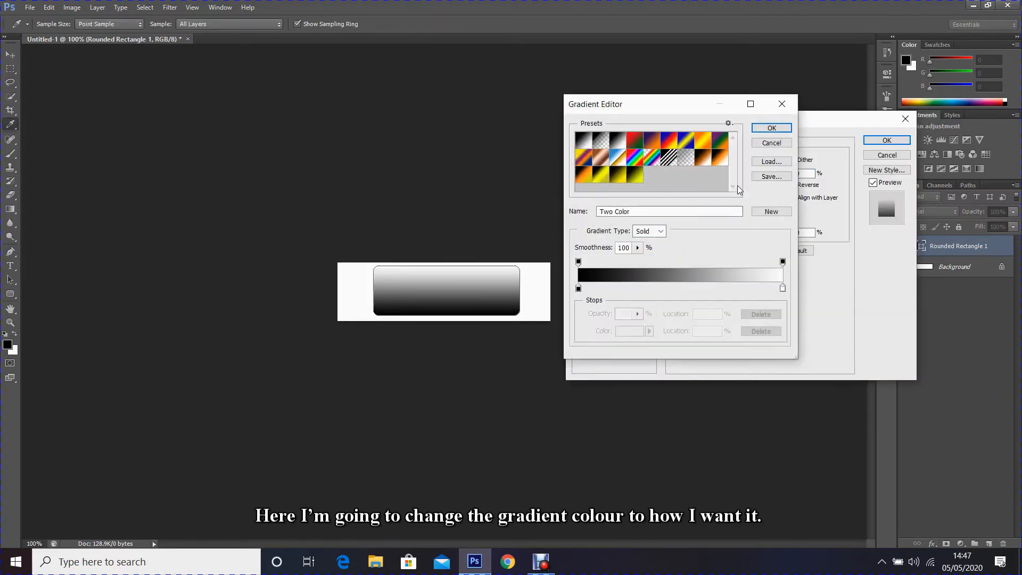
pyautogui.click(578, 289)
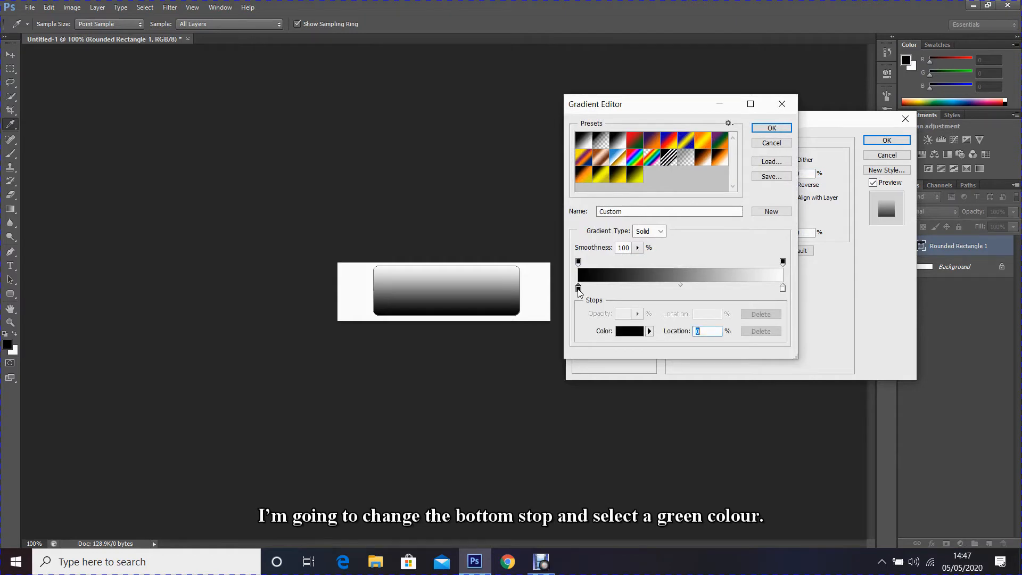
pyautogui.click(633, 332)
pyautogui.moveTo(756, 177)
pyautogui.mouseDown()
pyautogui.moveTo(733, 192)
pyautogui.moveTo(735, 174)
pyautogui.moveTo(770, 159)
pyautogui.moveTo(763, 154)
pyautogui.mouseUp()
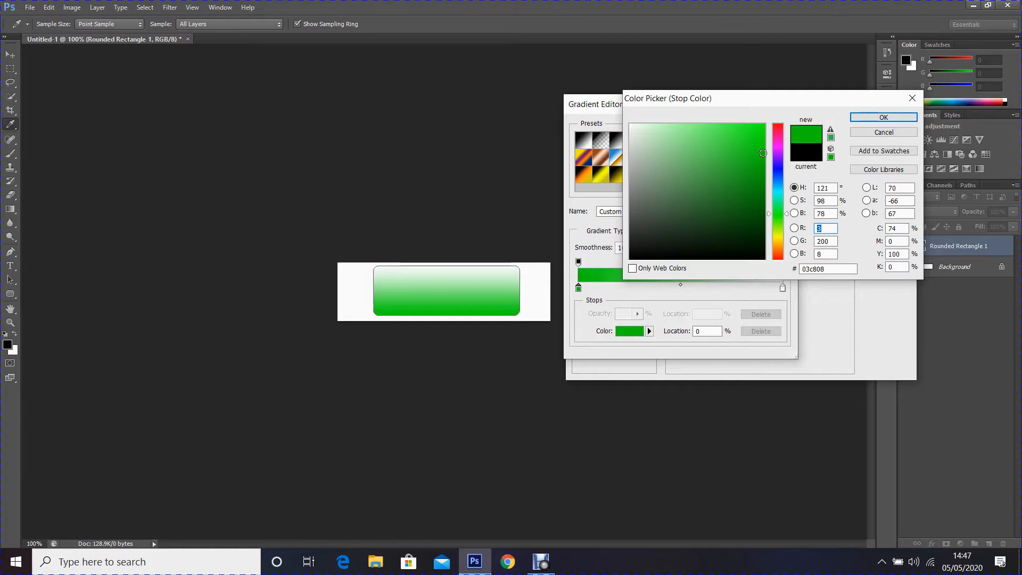
pyautogui.click(884, 118)
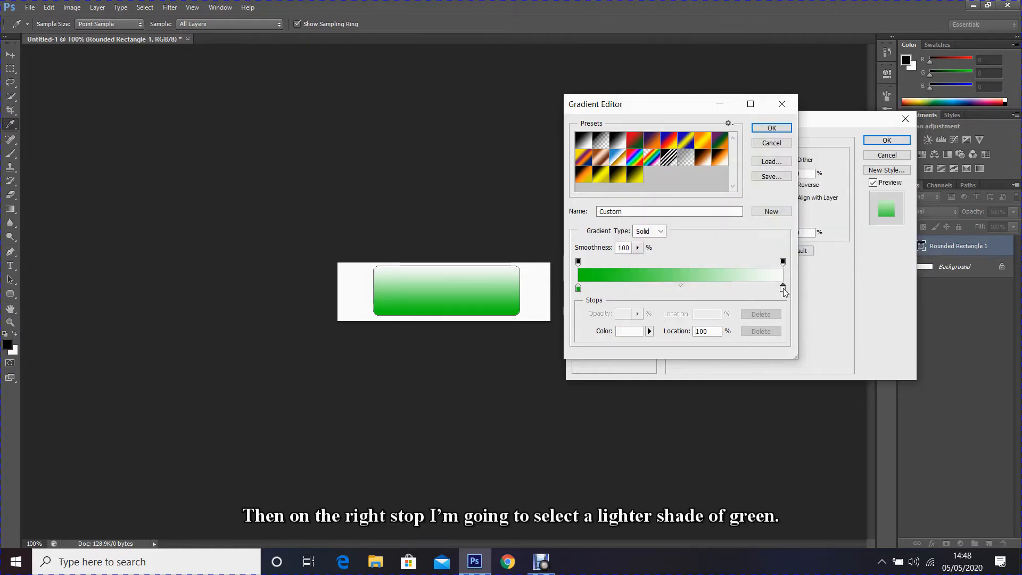
# Set the overlay gradient's right colour stop to a lighter shade of green and accept the gradient
pyautogui.doubleClick(783, 288)
pyautogui.click(781, 208)
pyautogui.moveTo(708, 128); pyautogui.dragTo(672, 133)
pyautogui.click(884, 117)
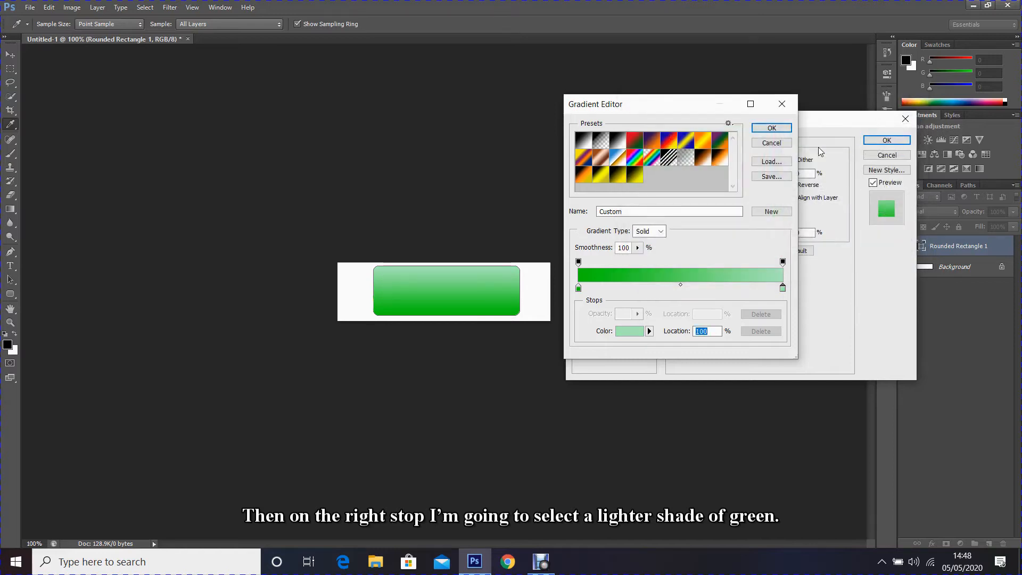
pyautogui.click(772, 129)
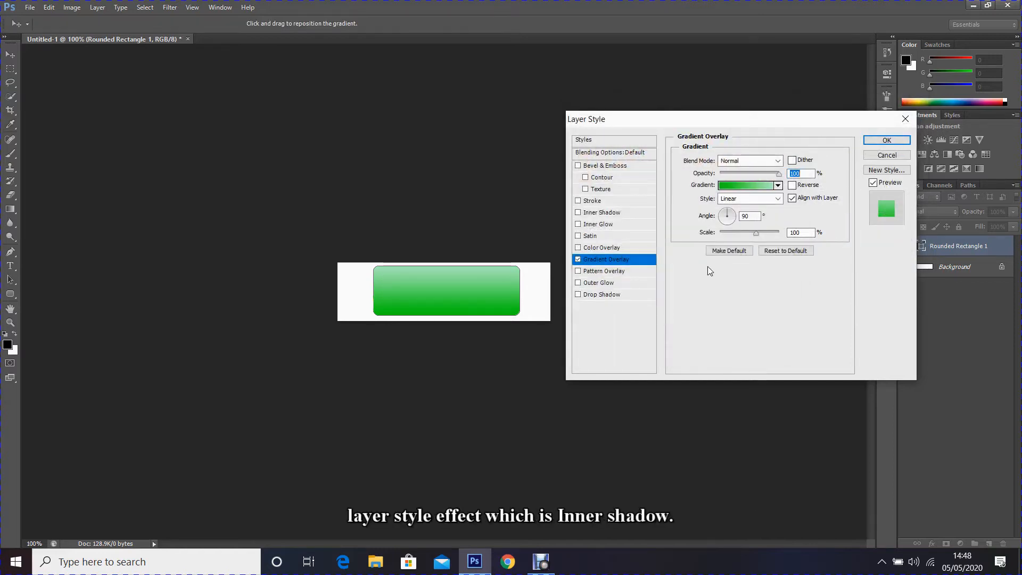
# Add an Inner Shadow to the rounded rectangle with a size of 6 px and dark green colour #005d04
pyautogui.click(608, 213)
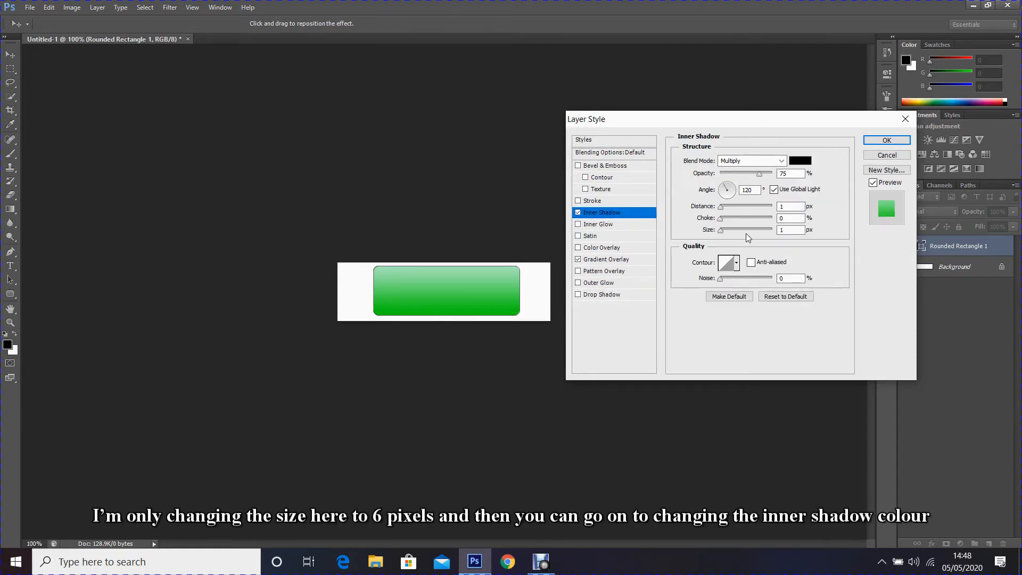
pyautogui.moveTo(788, 230); pyautogui.dragTo(764, 228)
pyautogui.write('6')
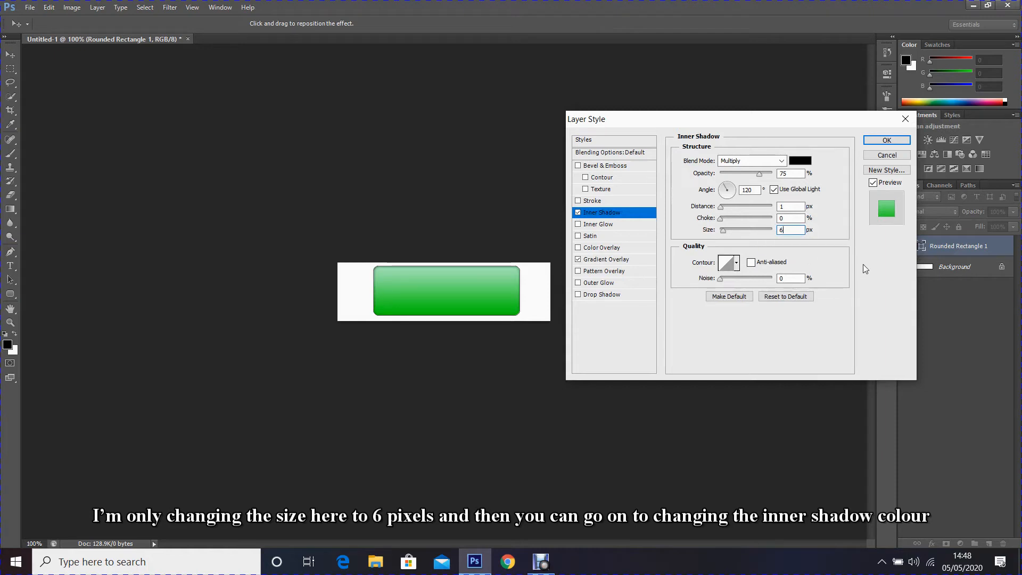
pyautogui.click(801, 161)
pyautogui.click(778, 213)
pyautogui.moveTo(749, 148)
pyautogui.mouseDown()
pyautogui.moveTo(799, 146)
pyautogui.moveTo(756, 178)
pyautogui.moveTo(766, 211)
pyautogui.mouseUp()
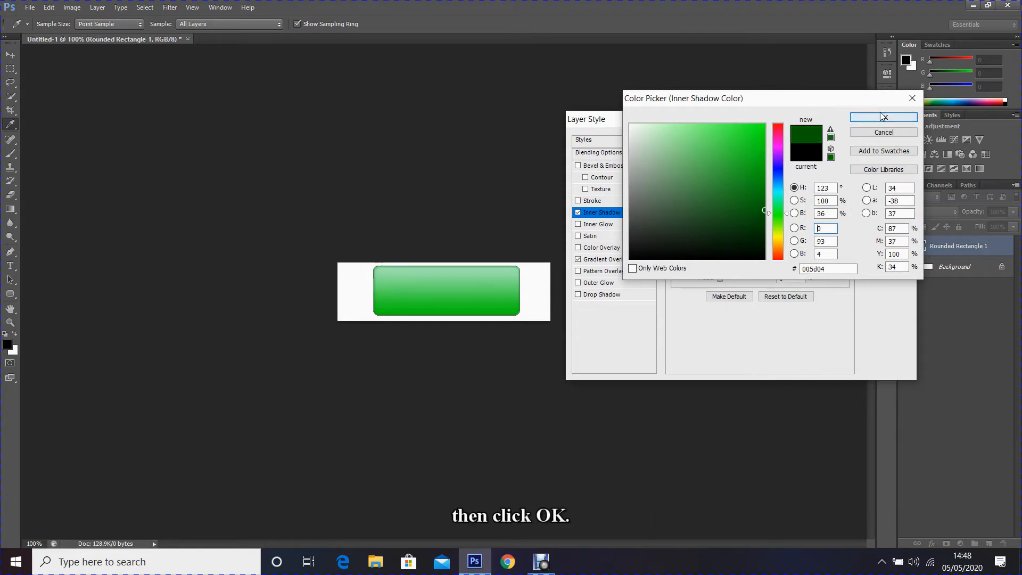
pyautogui.click(882, 116)
pyautogui.click(874, 140)
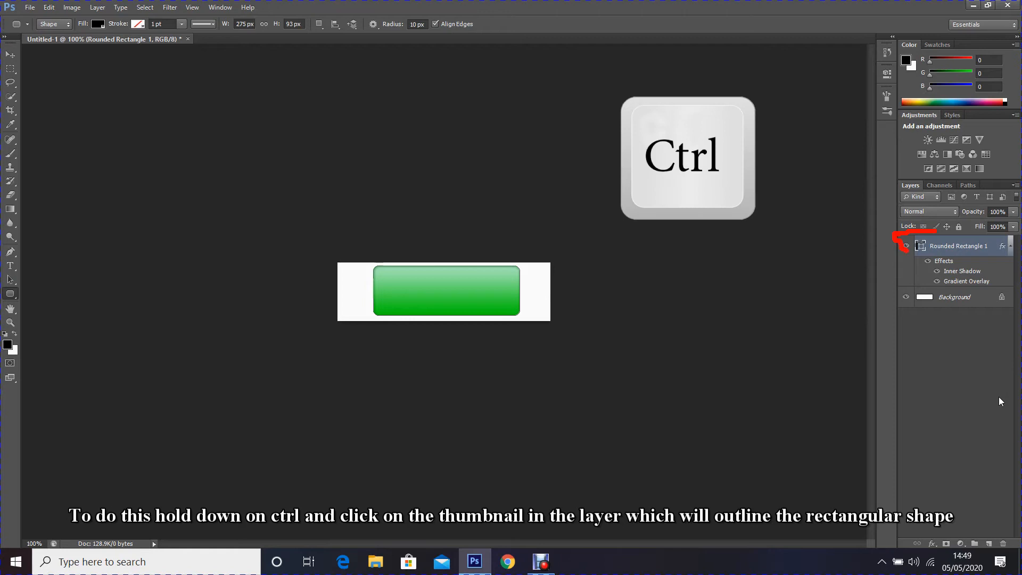
# Load the rounded rectangle's outline as a selection and contract it by 5 pixels
pyautogui.keyDown('ctrl'); pyautogui.click(922, 248); pyautogui.keyUp('ctrl')
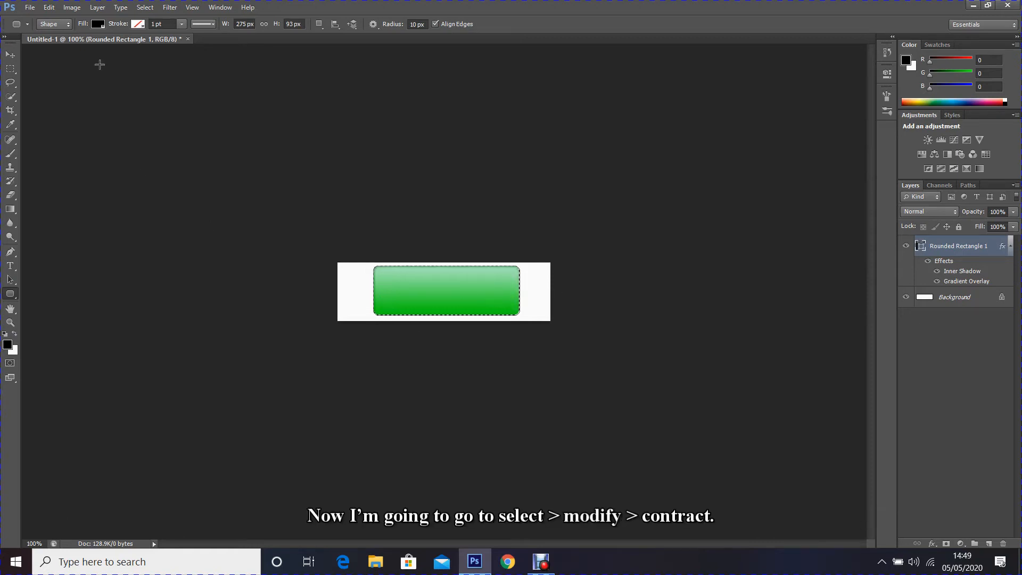
pyautogui.click(145, 7)
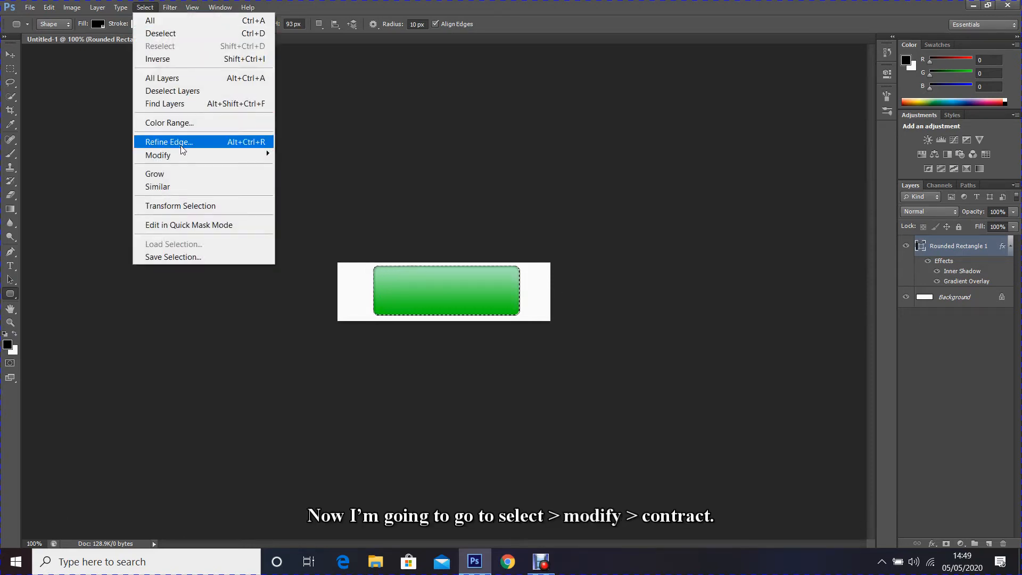
pyautogui.moveTo(187, 152)
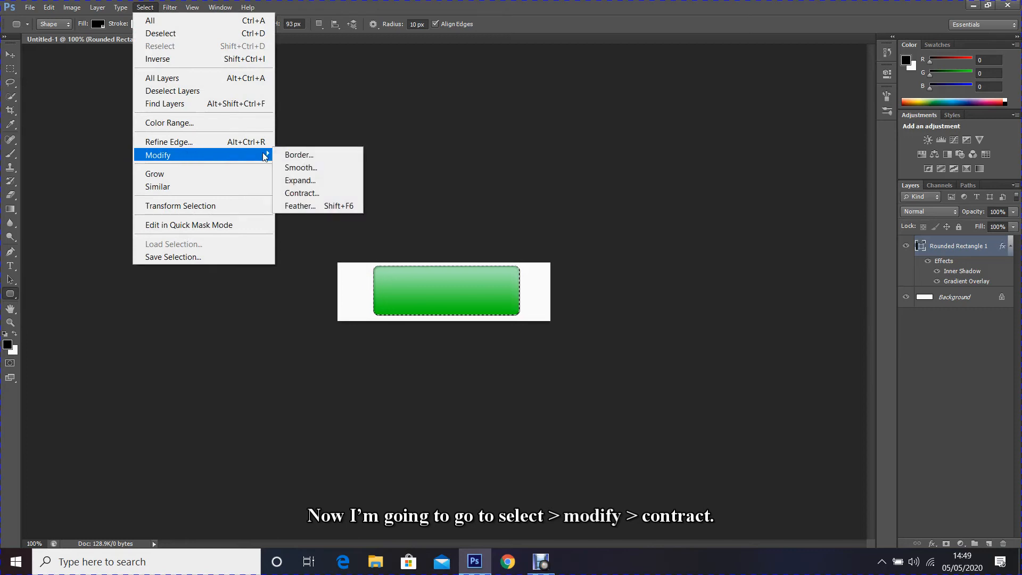
pyautogui.click(318, 194)
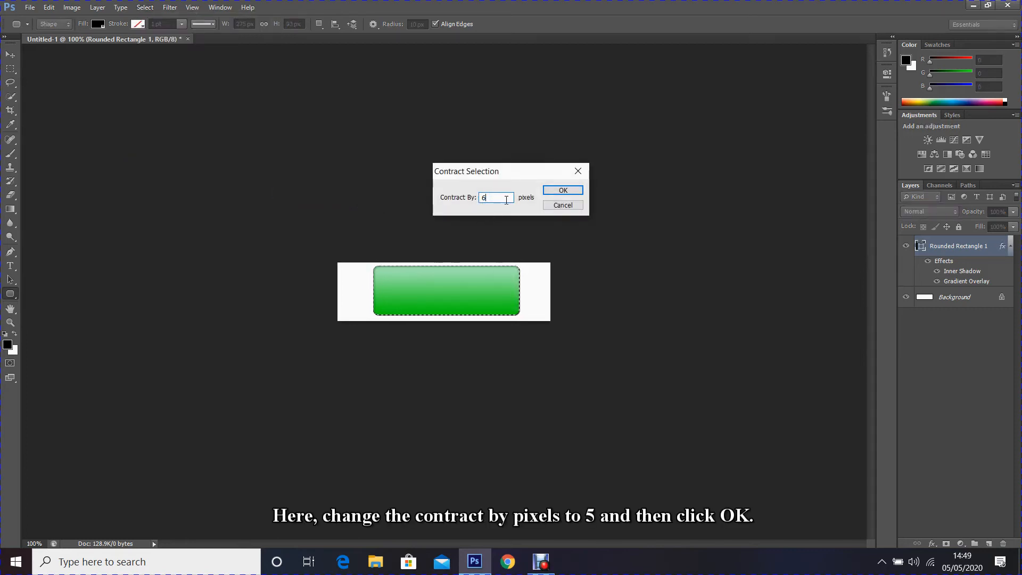
pyautogui.doubleClick(485, 199)
pyautogui.click(563, 190)
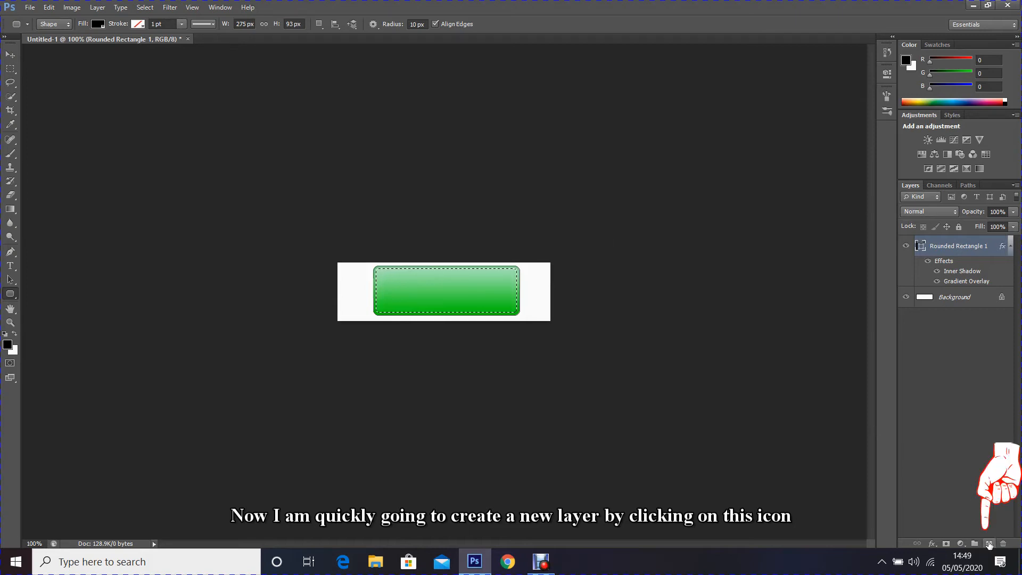
# On a new layer, fill the selection from top to bottom with a white Foreground to Transparent gradient and deselect
pyautogui.click(989, 543)
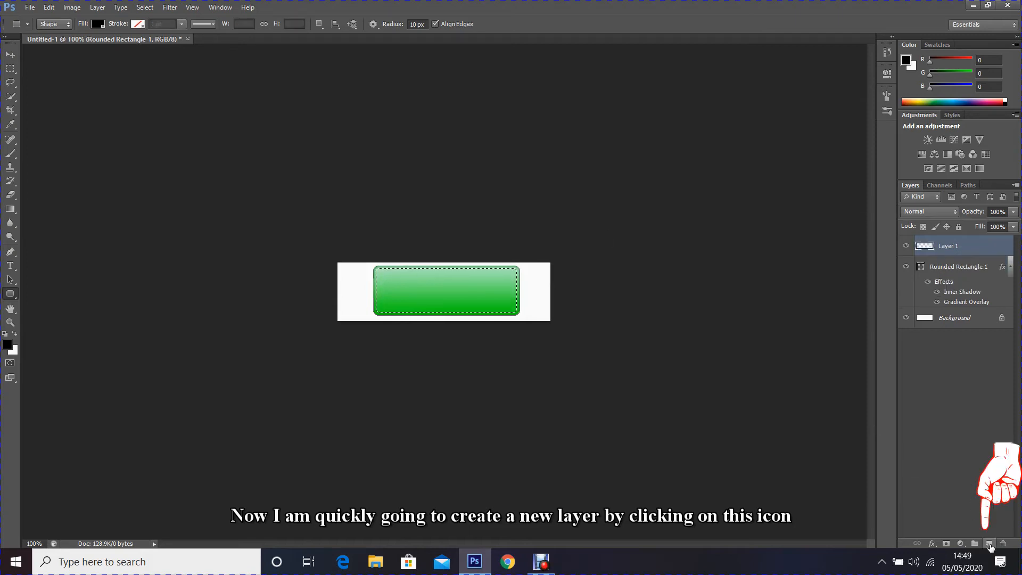
pyautogui.click(11, 211)
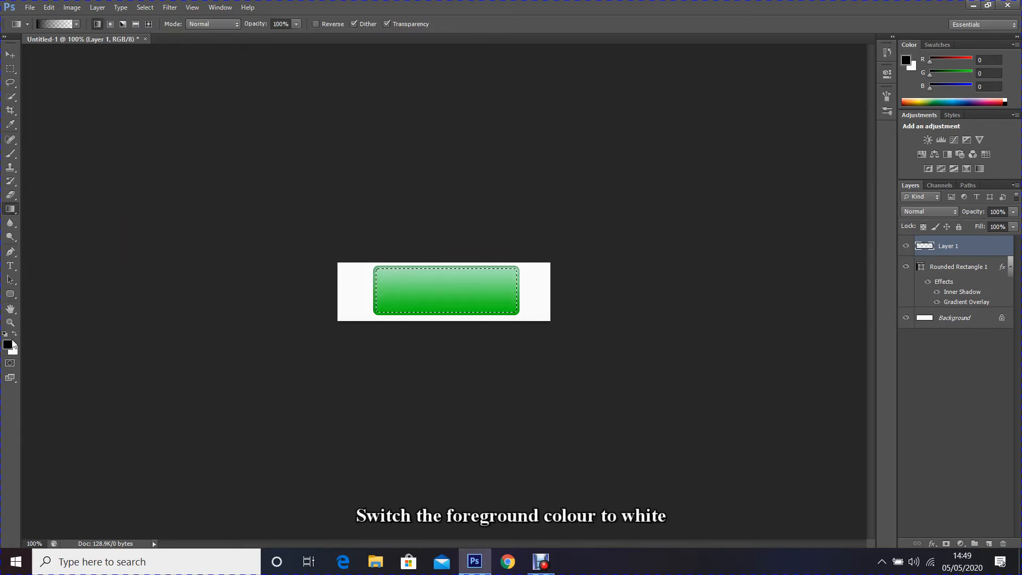
pyautogui.click(15, 334)
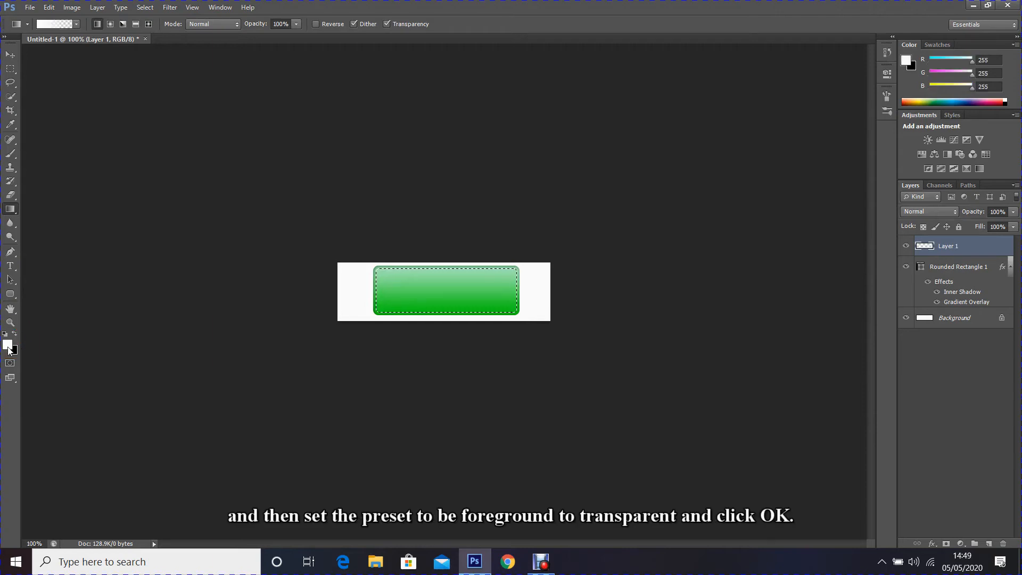
pyautogui.click(50, 23)
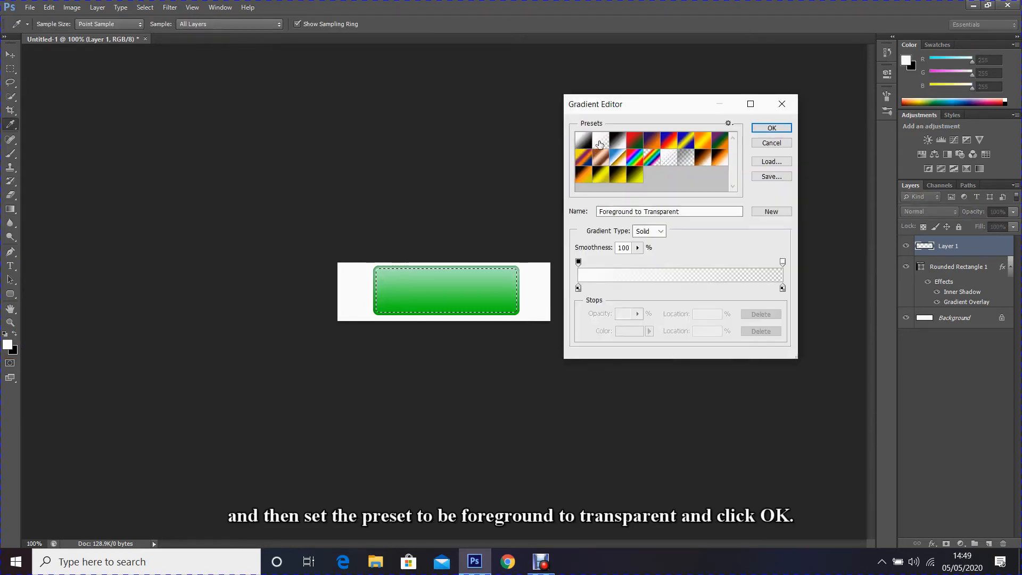
pyautogui.click(772, 128)
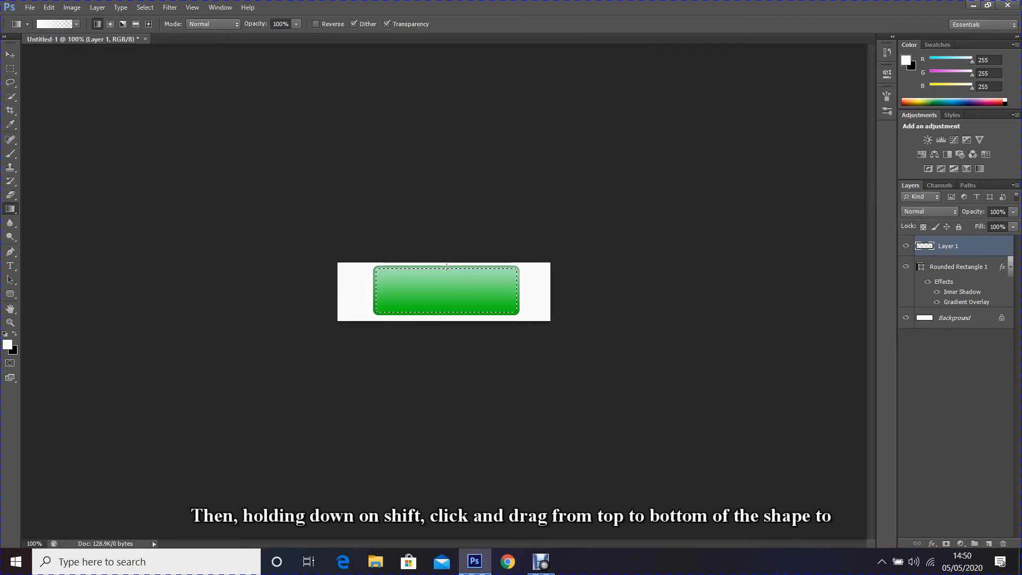
pyautogui.moveTo(443, 317); pyautogui.dragTo(447, 314)
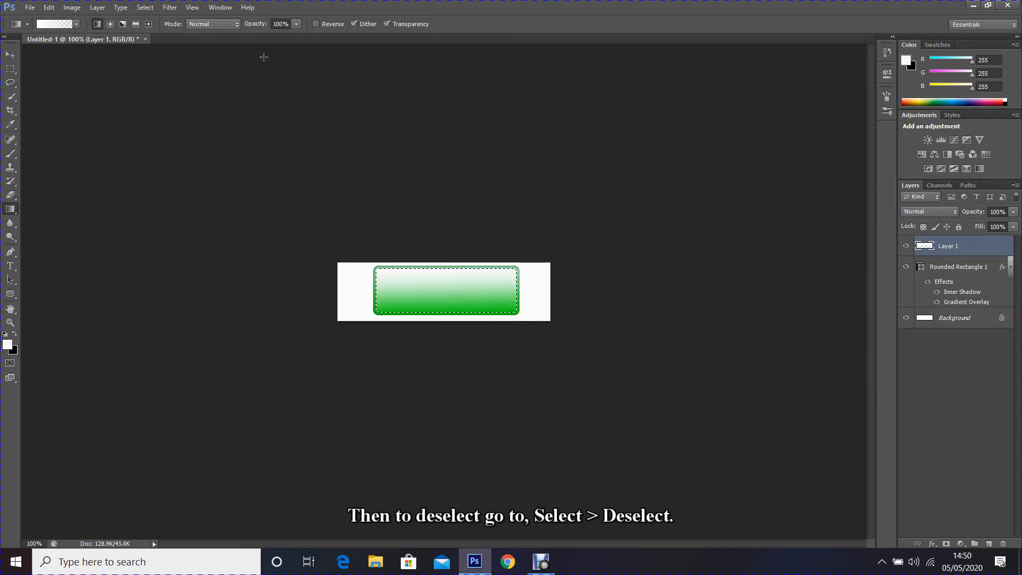
pyautogui.click(145, 8)
pyautogui.click(166, 34)
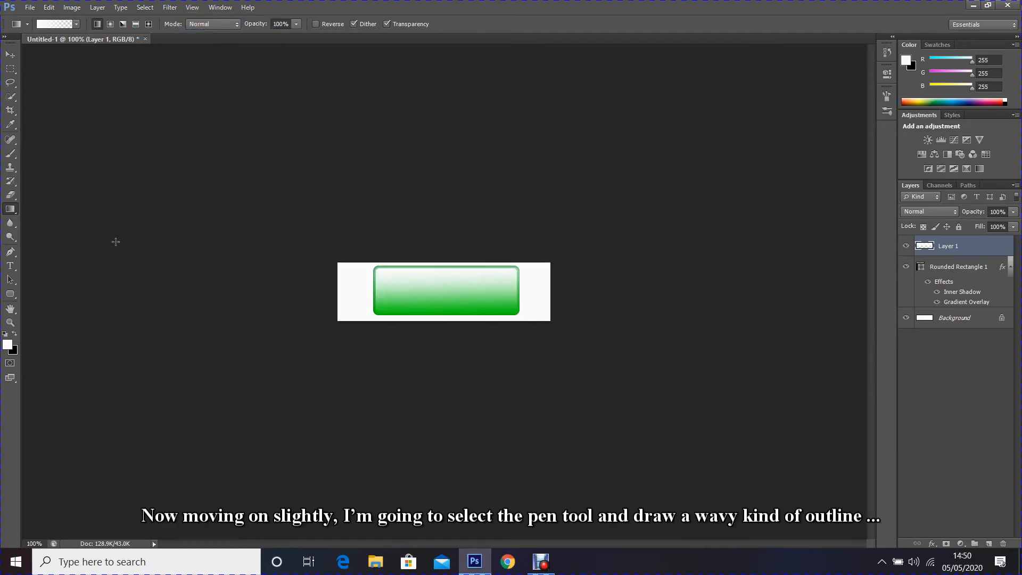
# Draw a closed Pen path with a wavy upper edge across the button's middle, enclosing its lower half
pyautogui.click(10, 252)
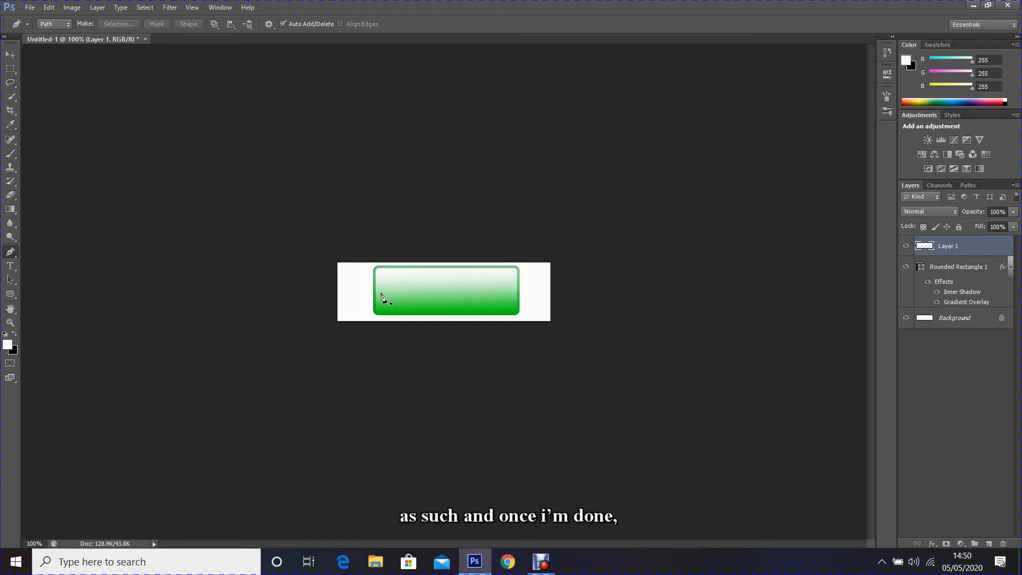
pyautogui.click(376, 293)
pyautogui.moveTo(441, 289); pyautogui.dragTo(517, 318)
pyautogui.click(372, 318)
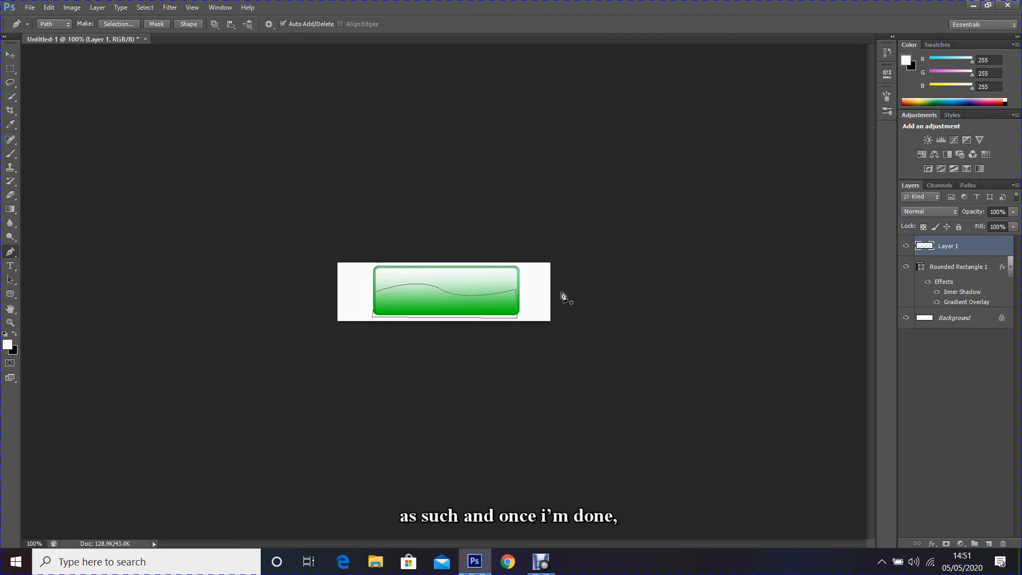
# Make a selection from the wavy path with a 0 pixel feather radius and clear its contents from Layer 1
pyautogui.rightClick(534, 287)
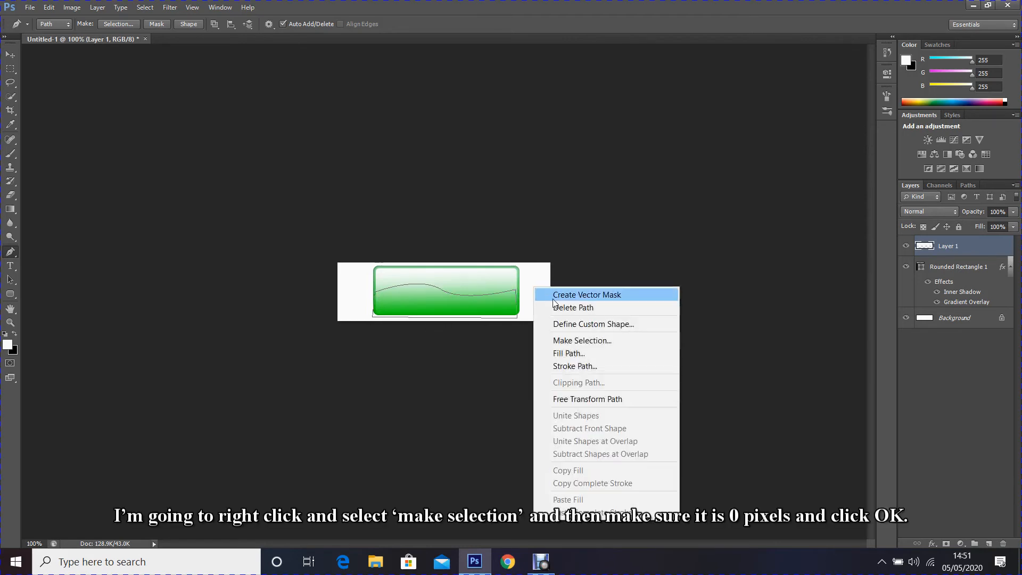
pyautogui.click(591, 345)
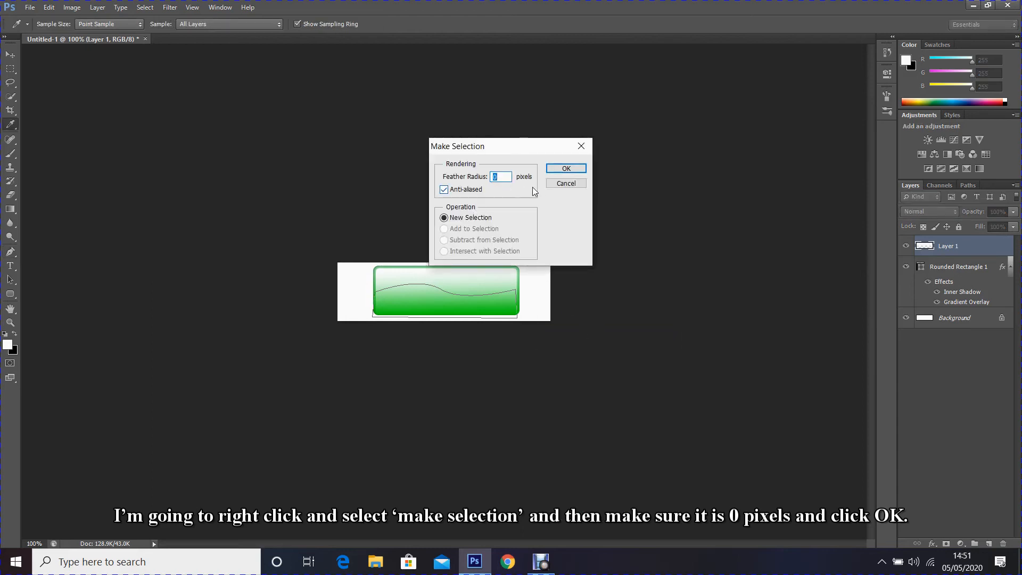
pyautogui.click(560, 171)
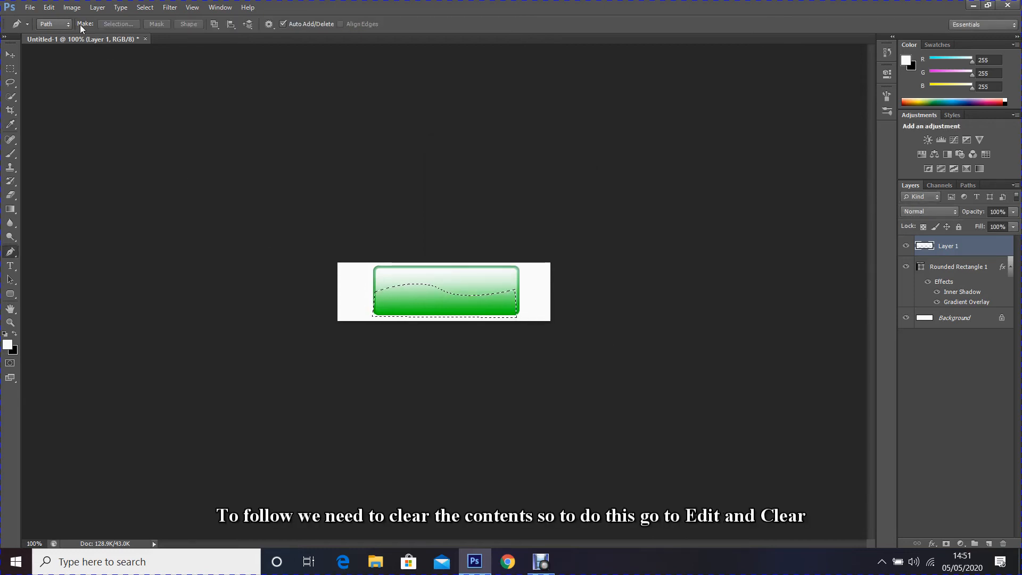
pyautogui.click(46, 9)
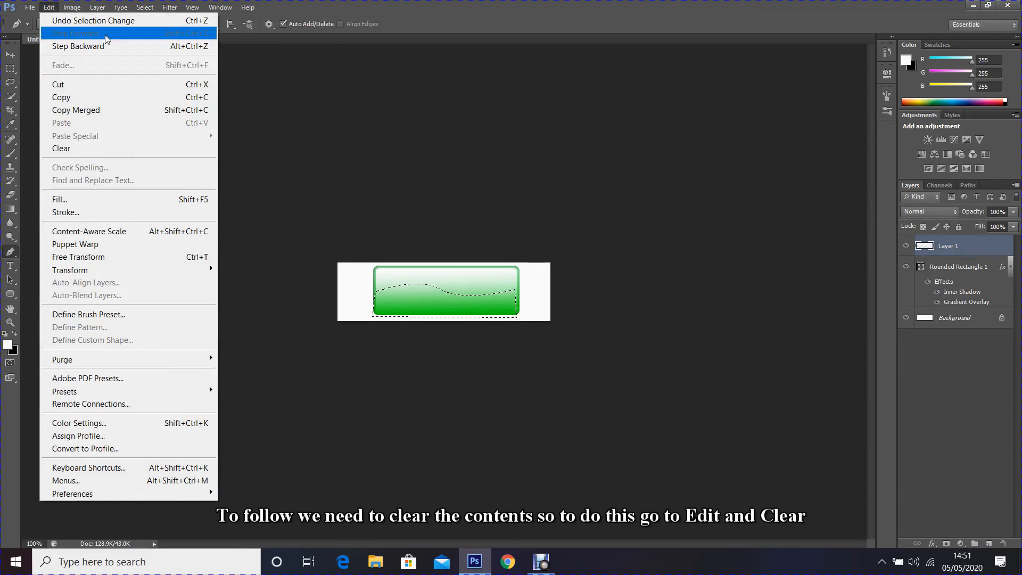
pyautogui.click(80, 149)
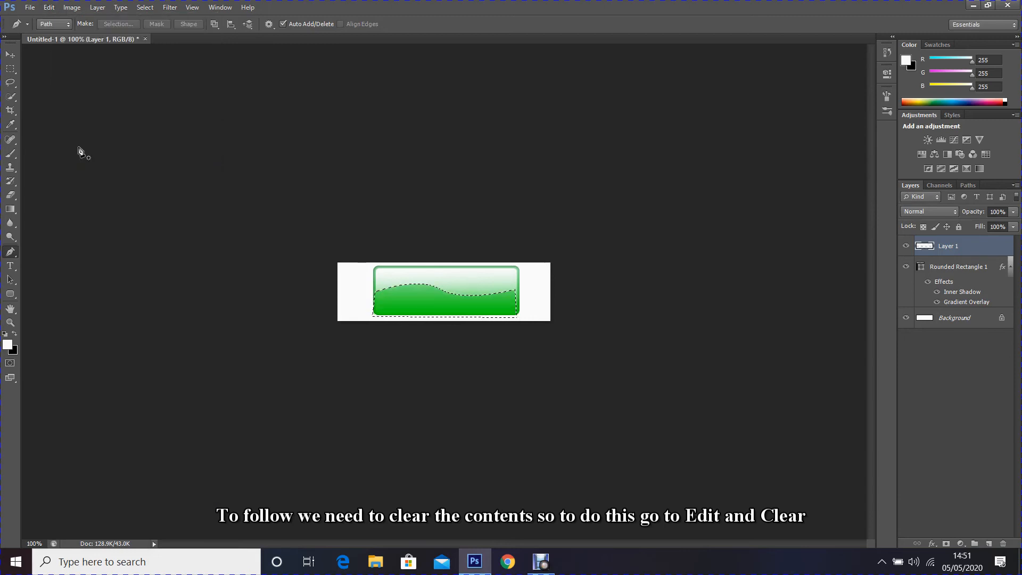
# Deselect the wavy selection and set Layer 1's opacity to 80%
pyautogui.click(146, 8)
pyautogui.click(160, 34)
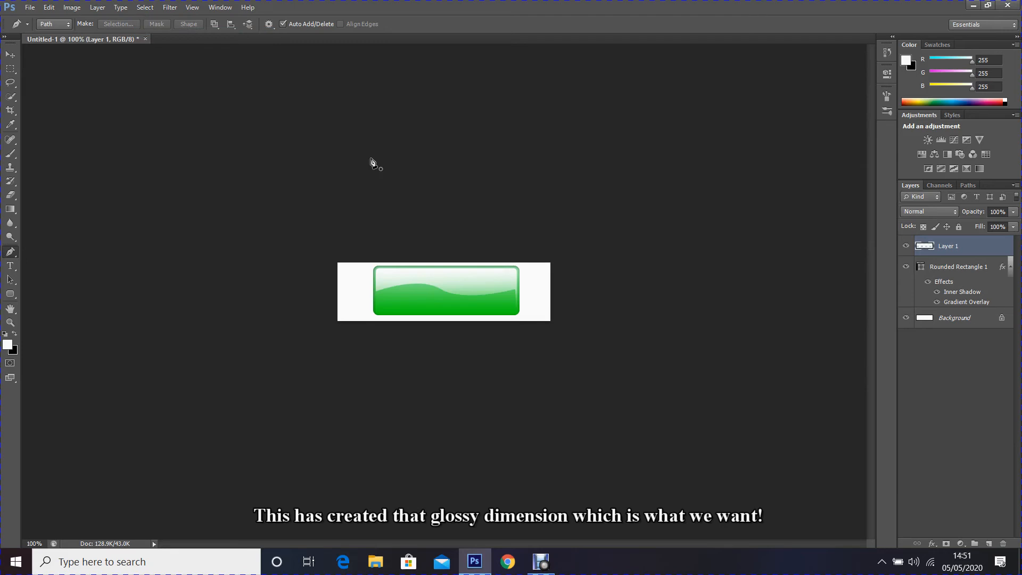
pyautogui.doubleClick(998, 211)
pyautogui.write('80')
pyautogui.press('Return')
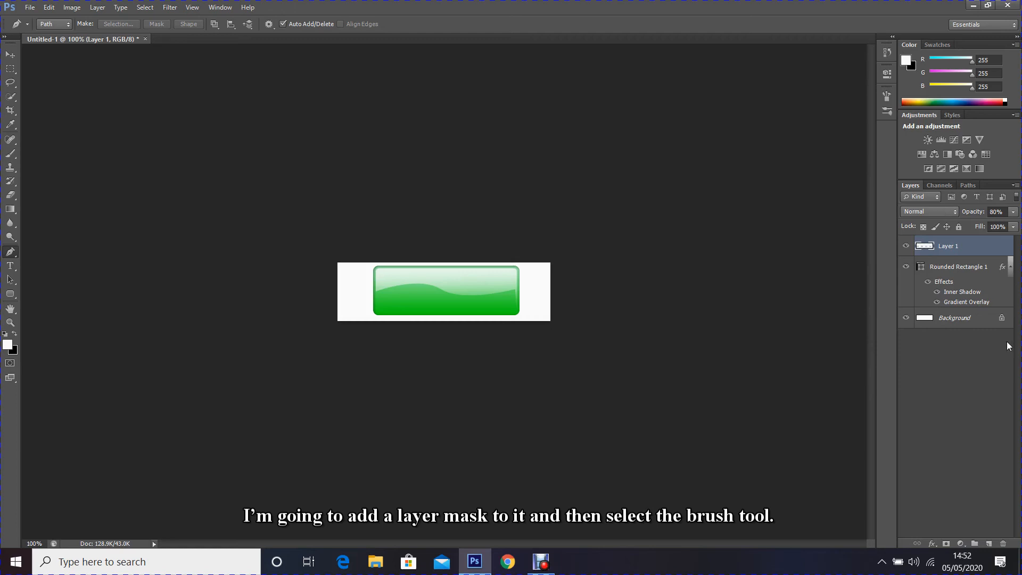
# Add a layer mask to Layer 1 and paint it black along the button's lower edge with a soft round 500 px brush
pyautogui.click(947, 545)
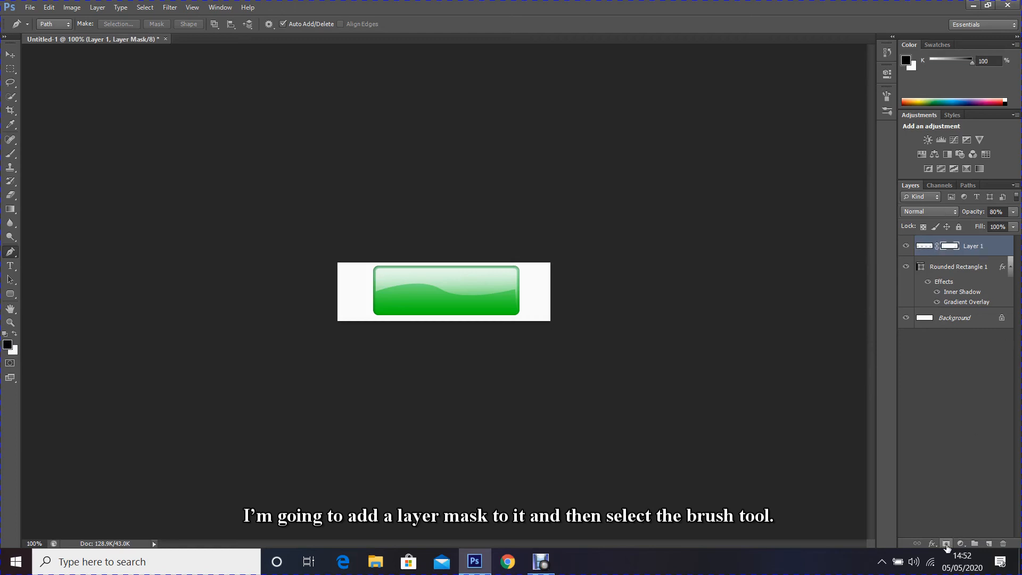
pyautogui.click(11, 156)
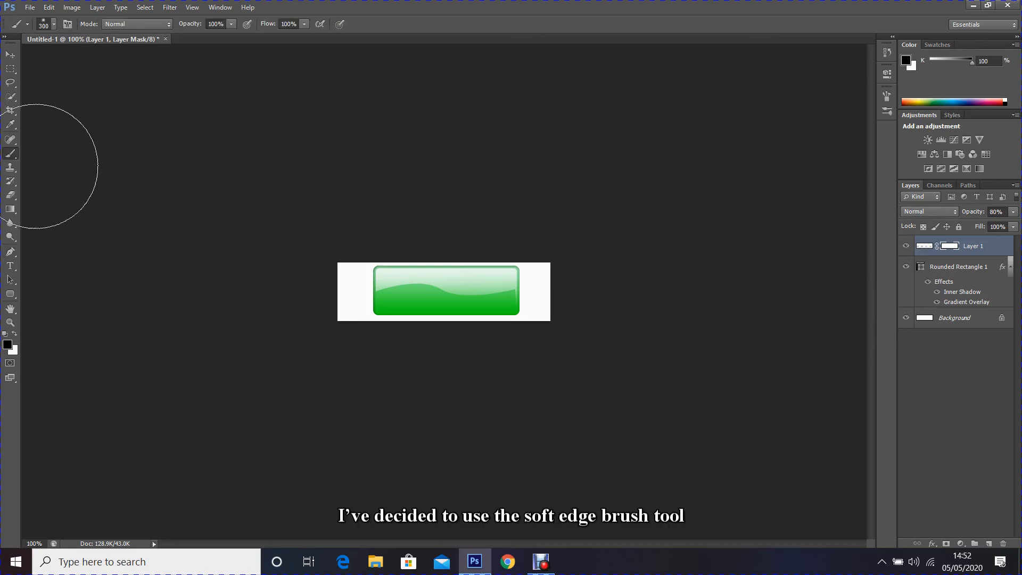
pyautogui.click(49, 26)
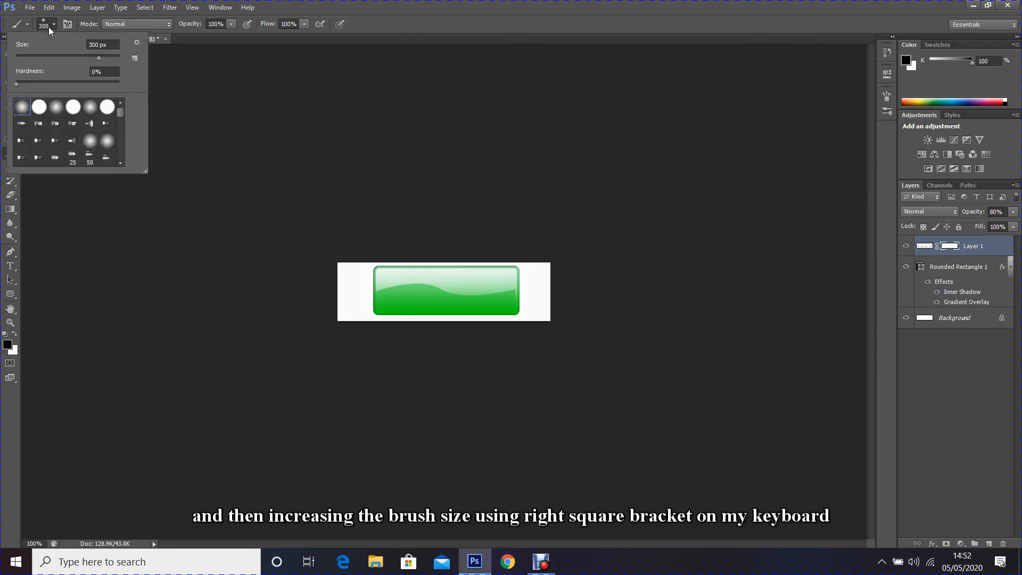
pyautogui.doubleClick(21, 109)
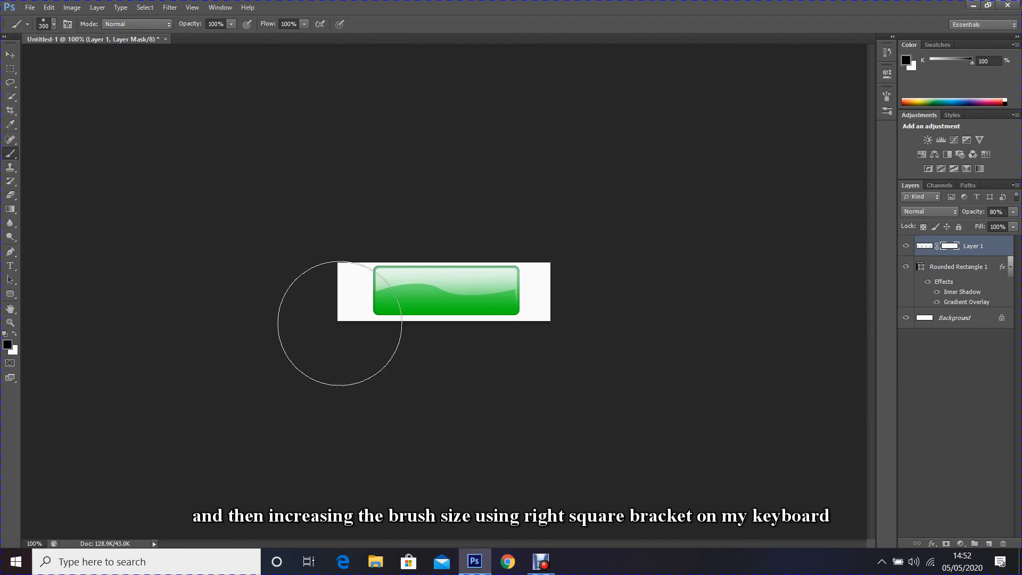
pyautogui.press(']')
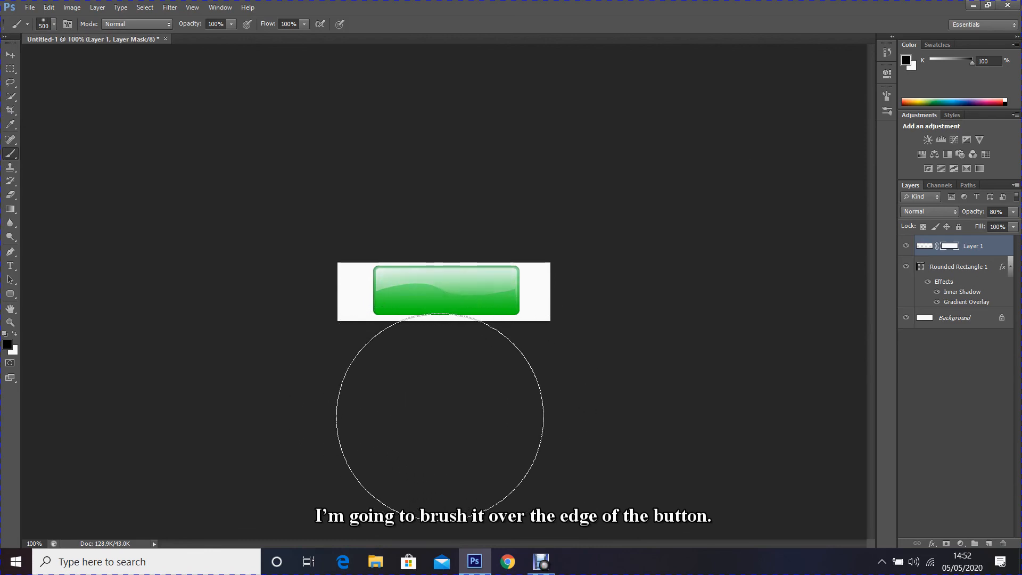
pyautogui.moveTo(403, 413)
pyautogui.mouseDown()
pyautogui.moveTo(520, 415)
pyautogui.moveTo(395, 414)
pyautogui.mouseUp()
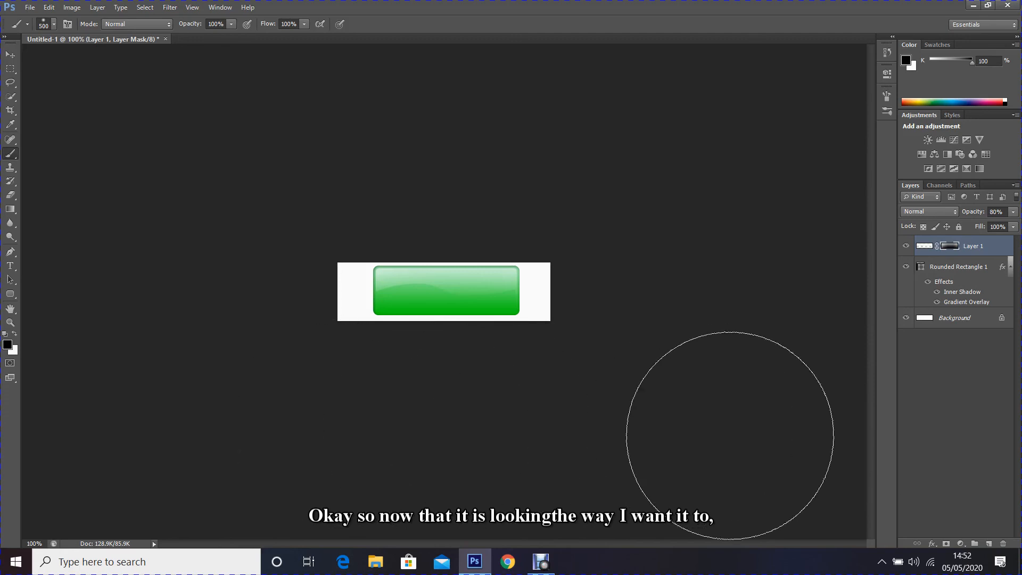
# Add the white text "CLICK ME" at 12 pt on the button and move it to the button's centre
pyautogui.click(10, 266)
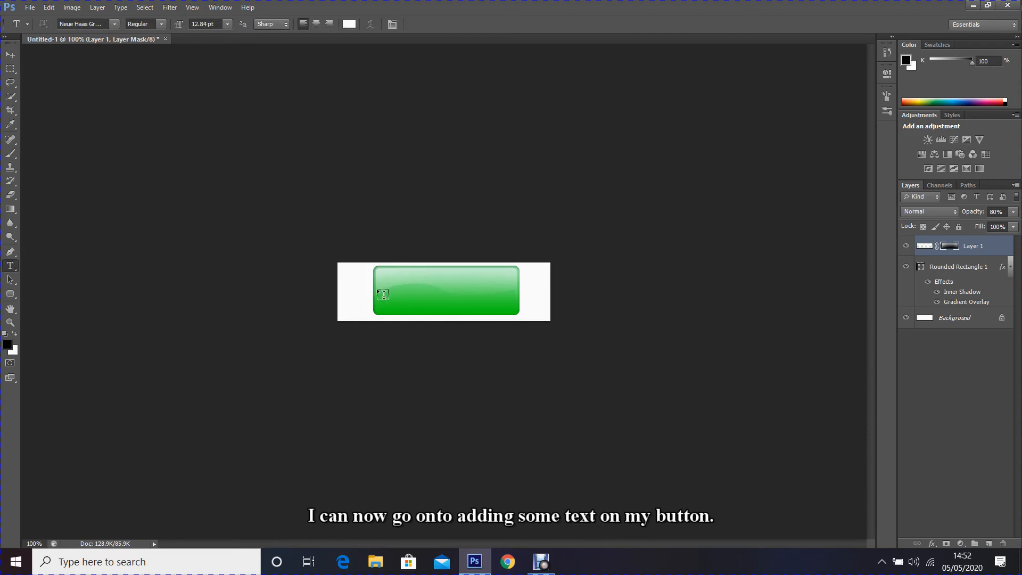
pyautogui.moveTo(209, 24); pyautogui.dragTo(136, 33)
pyautogui.write('12')
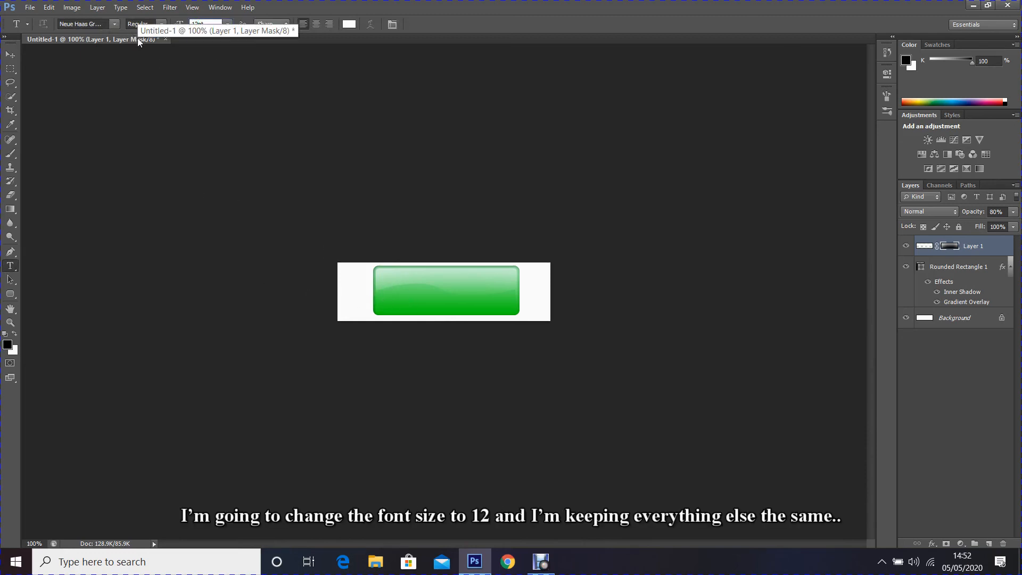
pyautogui.press('Return')
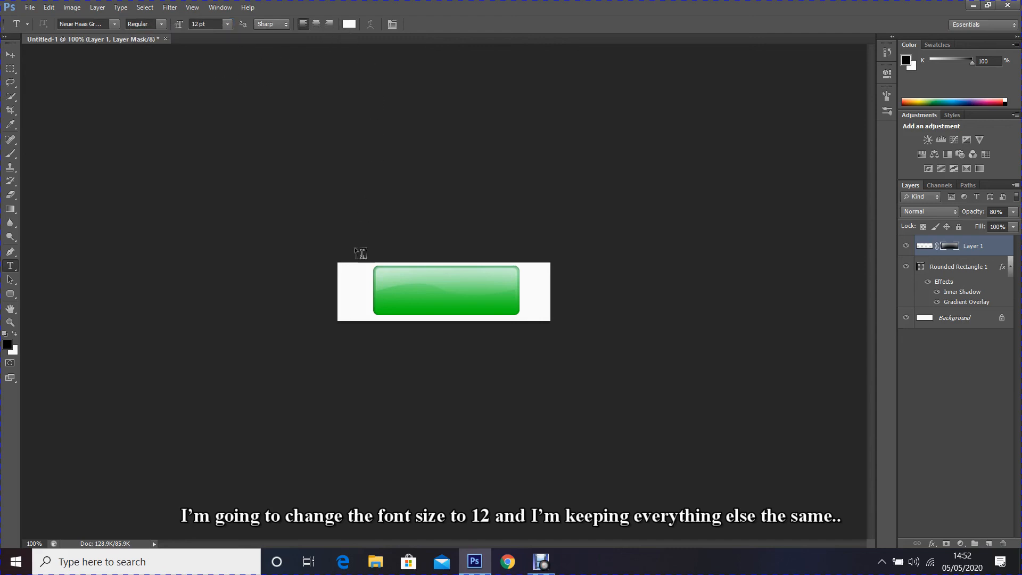
pyautogui.click(398, 294)
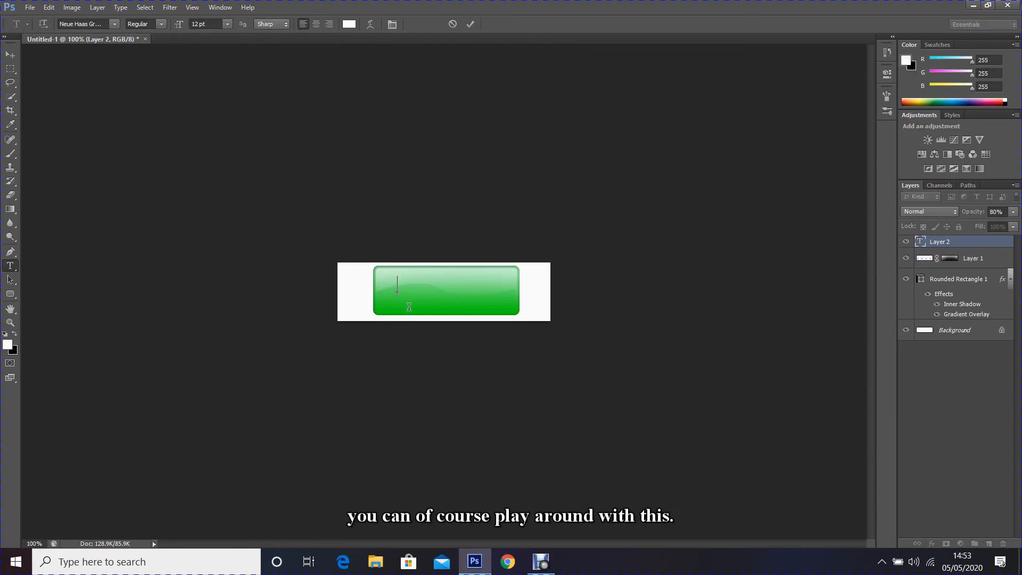
pyautogui.write('CLICK')
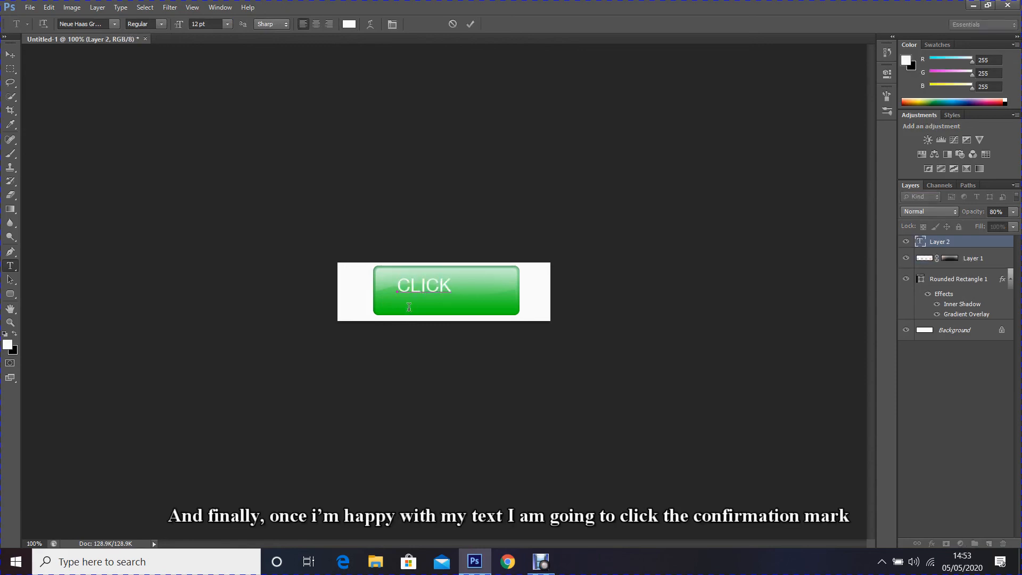
pyautogui.write(' ME')
pyautogui.click(471, 25)
pyautogui.click(10, 55)
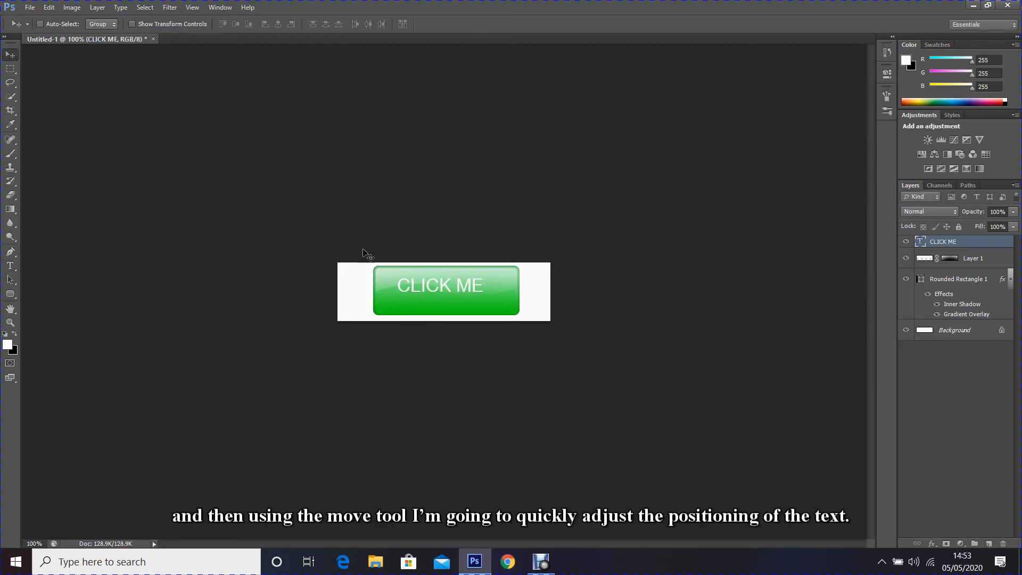
pyautogui.moveTo(443, 296); pyautogui.dragTo(474, 294)
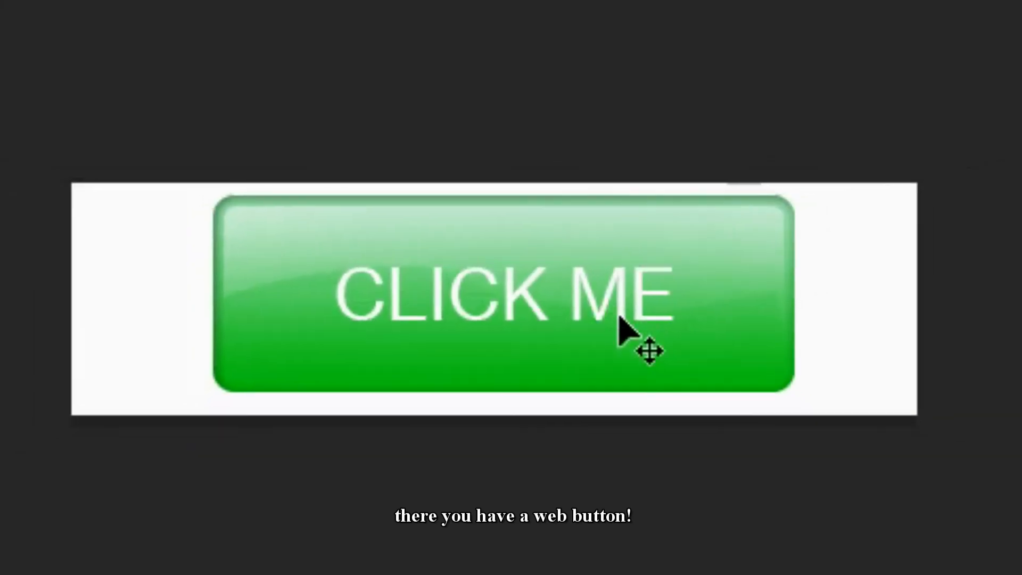